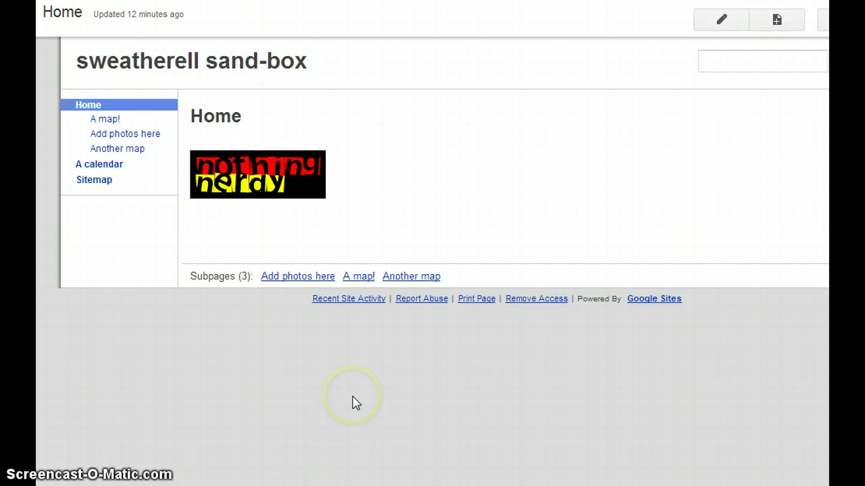
Open the 'Add photos here' page from the site's left sidebar
click(127, 138)
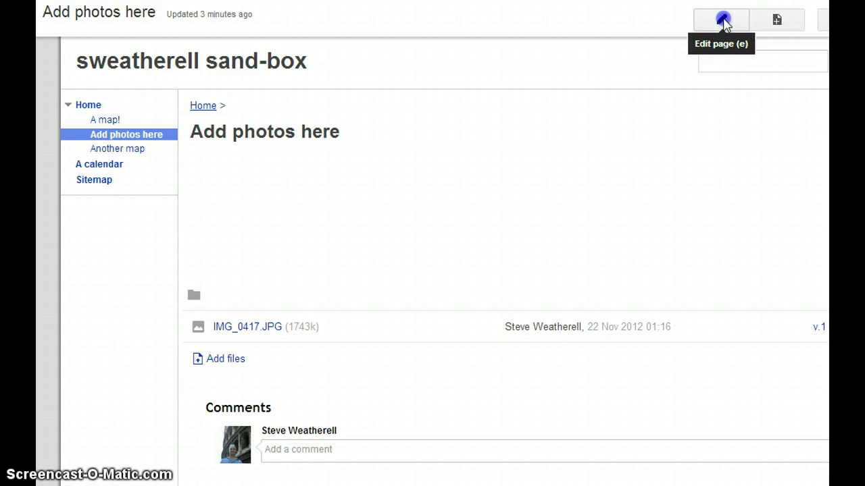
Put the page in edit mode and bring up the Insert Image dialog
click(722, 20)
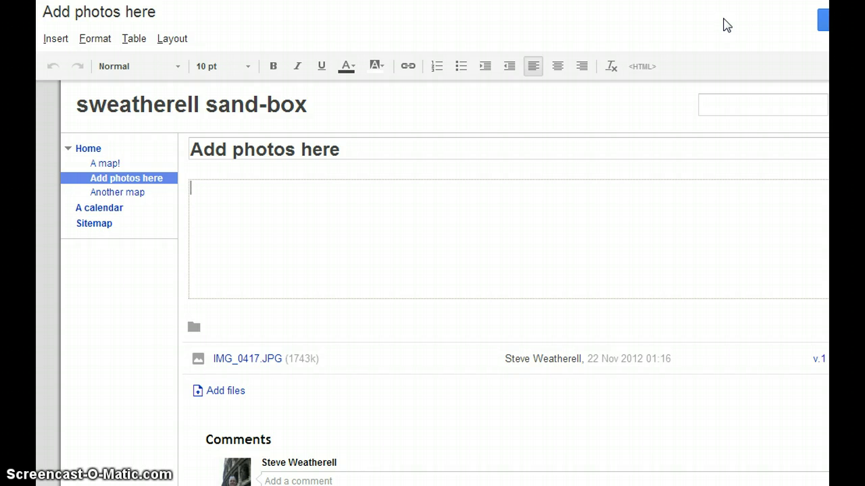
click(57, 39)
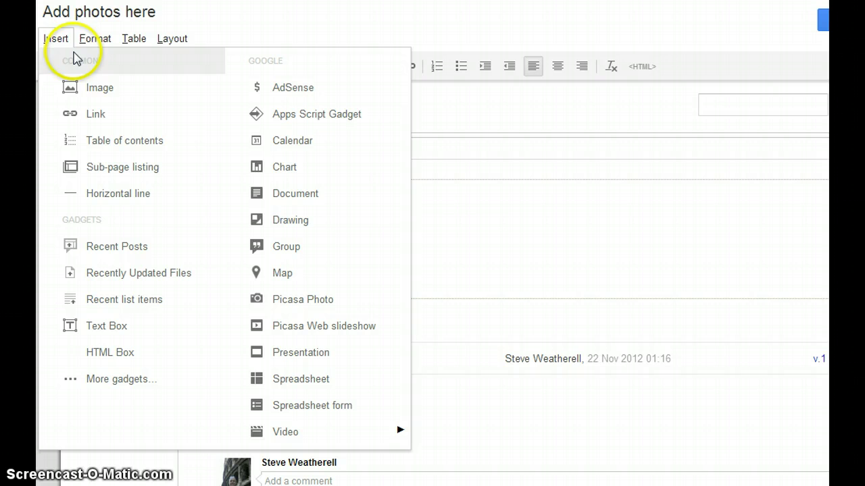
click(101, 91)
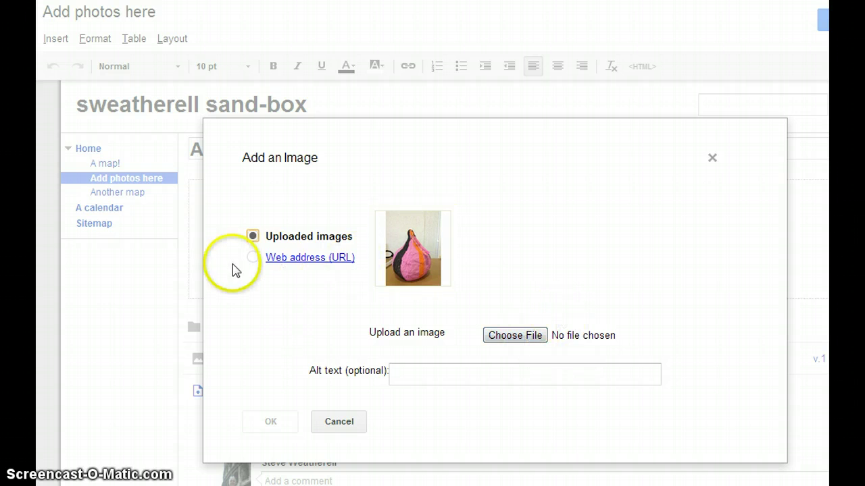
Insert the Pumpkin2007.jpg image by pasting its Wikimedia URL as the image web address
click(311, 258)
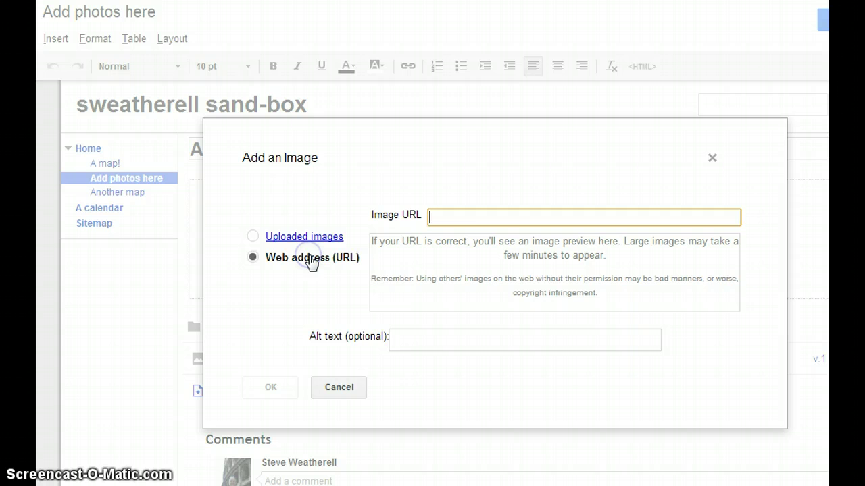
click(449, 217)
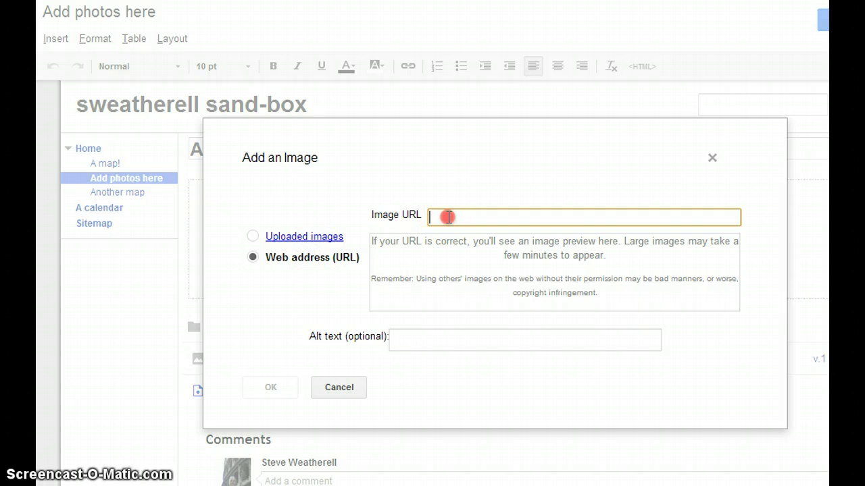
right_click(448, 217)
click(493, 300)
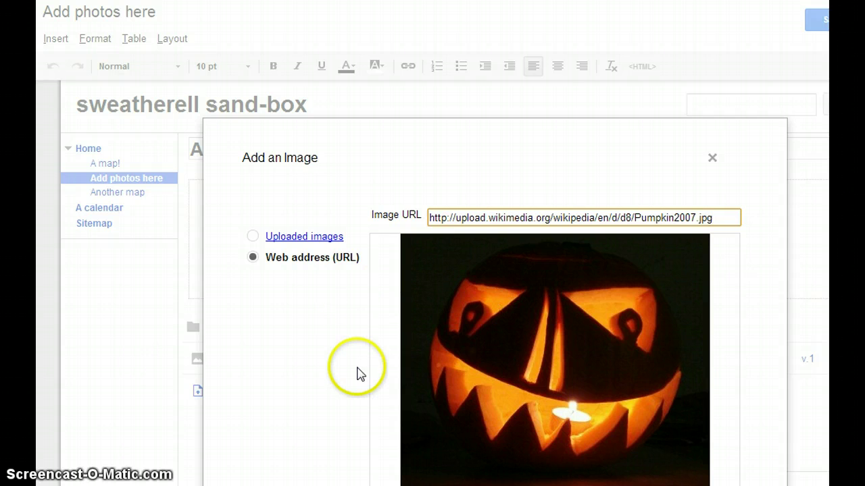
scroll(353, 350, down, 1)
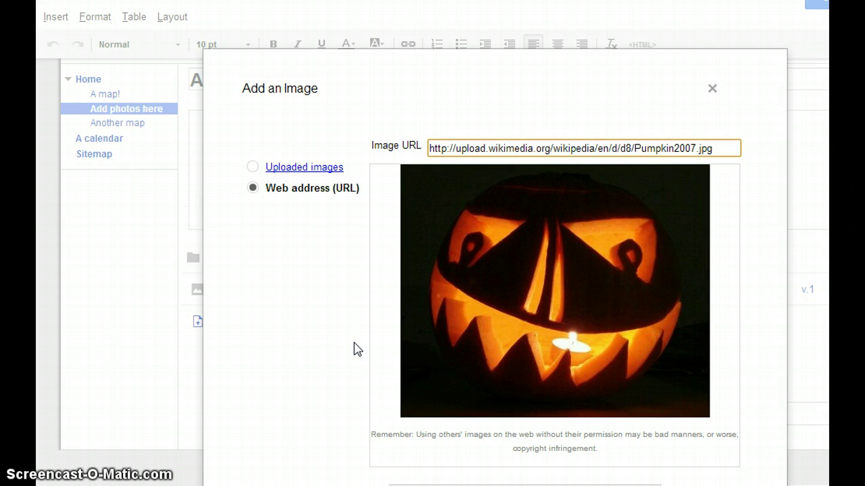
click(379, 485)
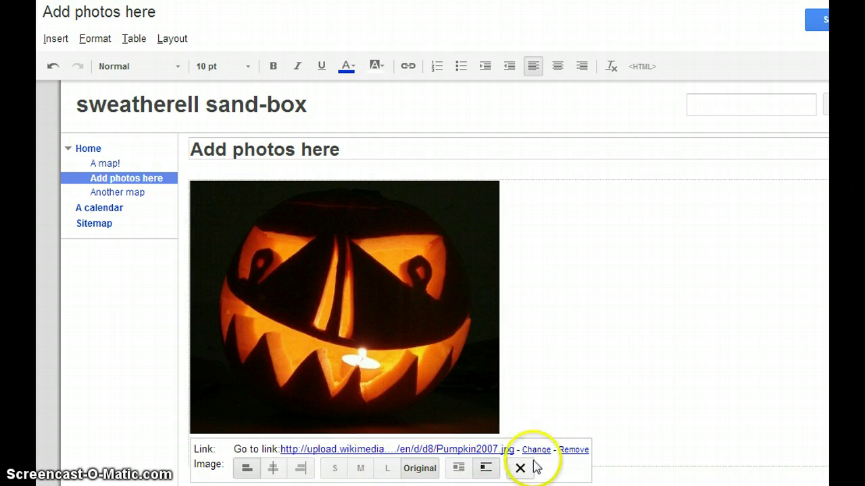
Shrink the pumpkin image to S and paste its Wikimedia address on the line beneath it
click(335, 468)
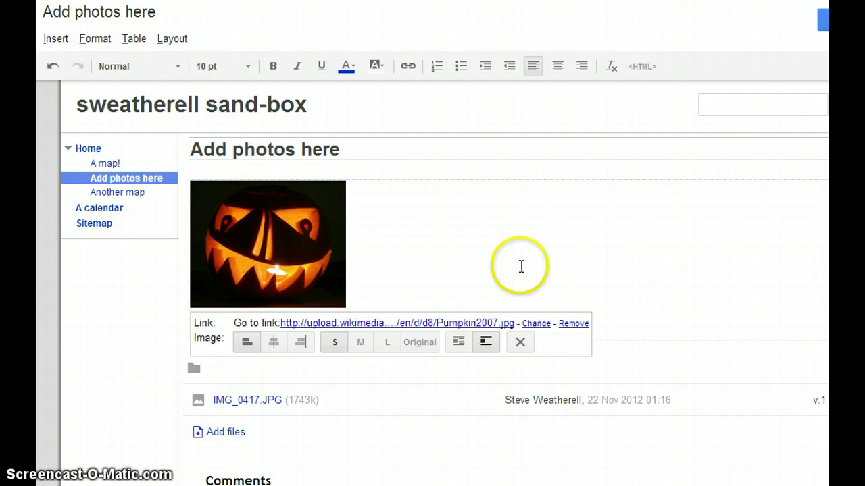
click(370, 255)
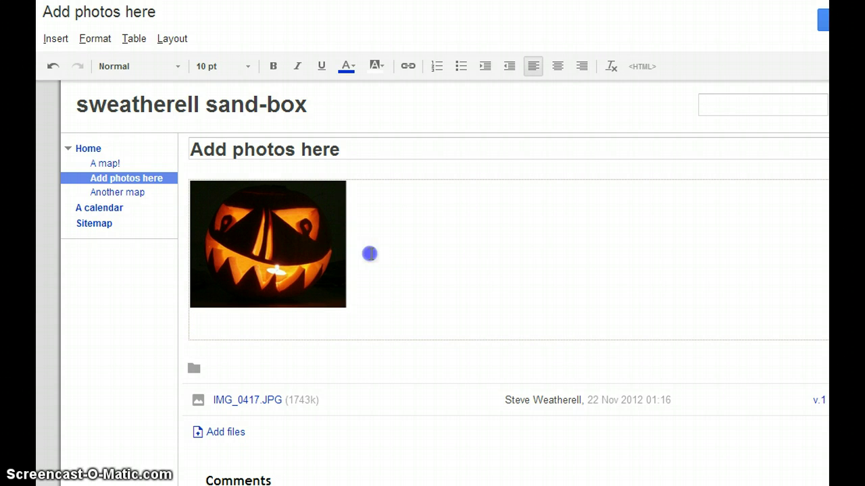
click(252, 326)
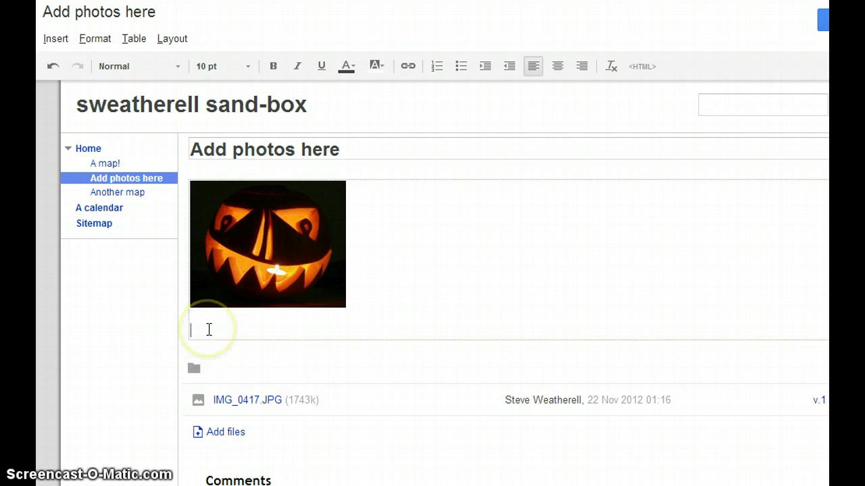
key(BackSpace)
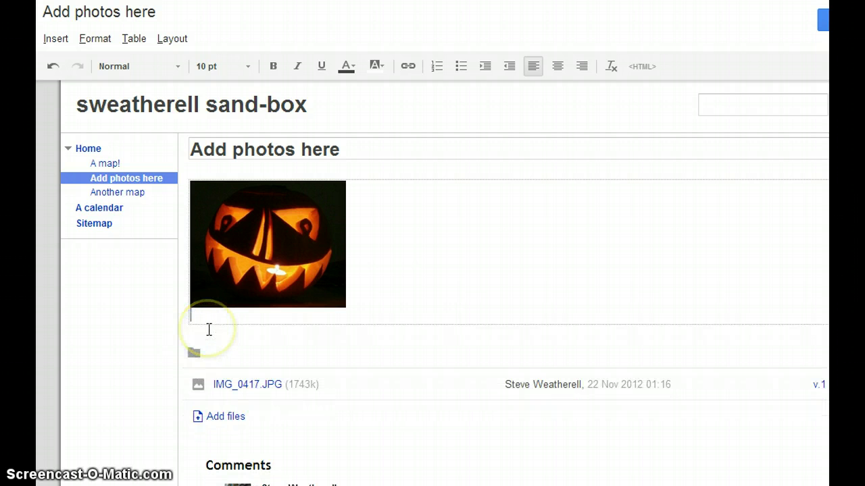
right_click(213, 319)
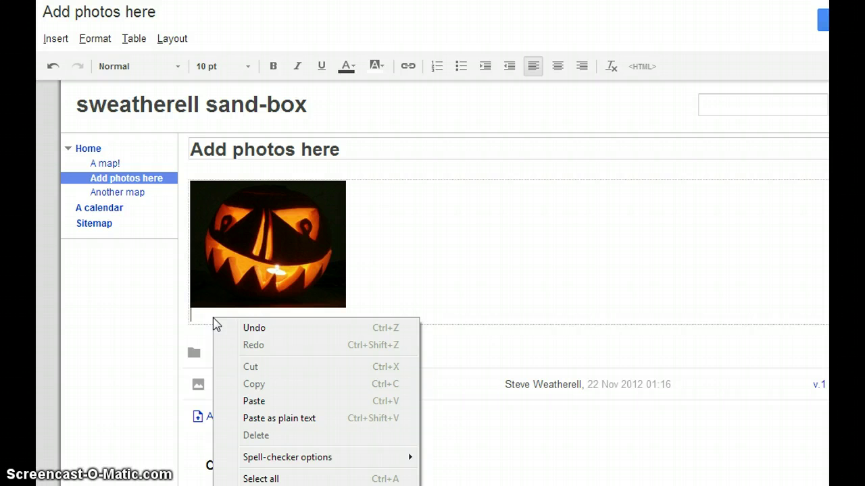
click(257, 401)
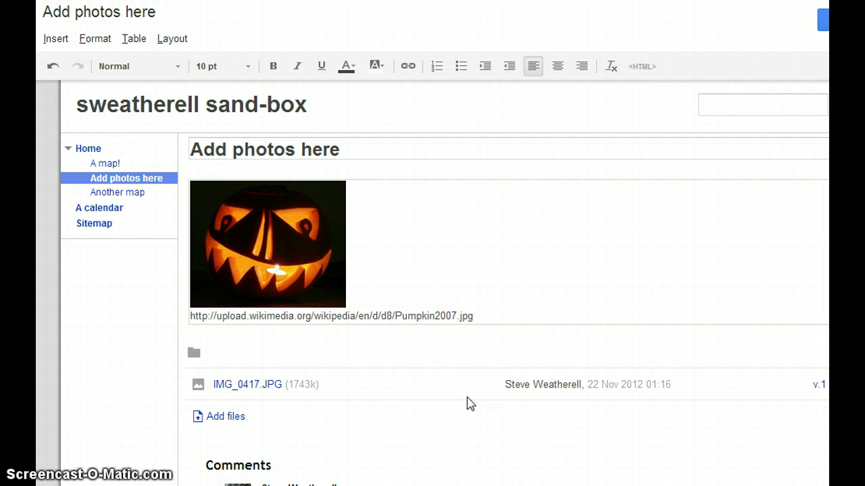
key(Return)
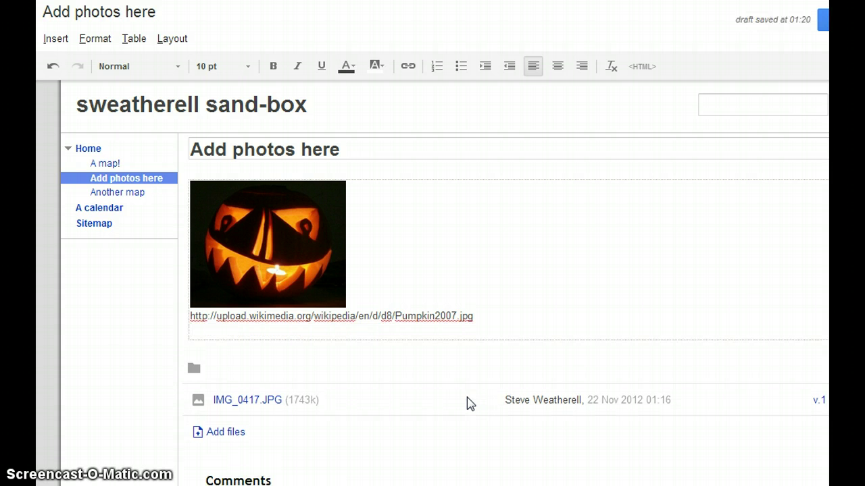
Insert the already-uploaded IMG_0417.JPG gourd photo below the pumpkin's address
click(55, 39)
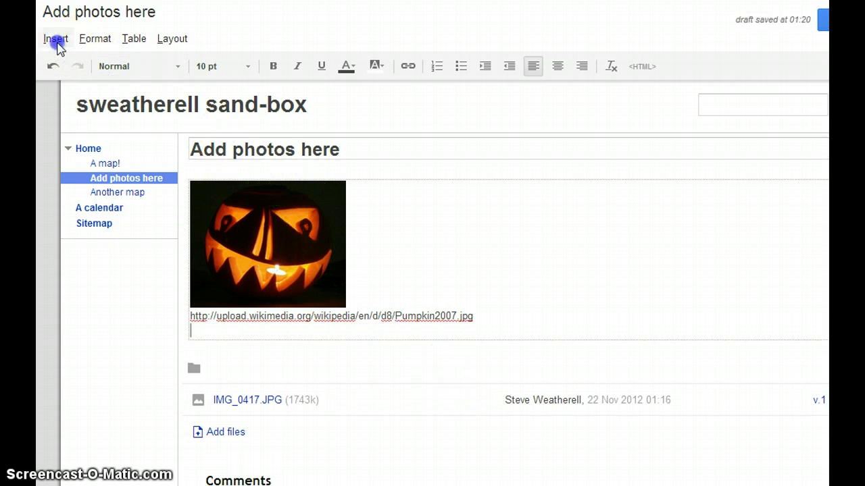
click(104, 94)
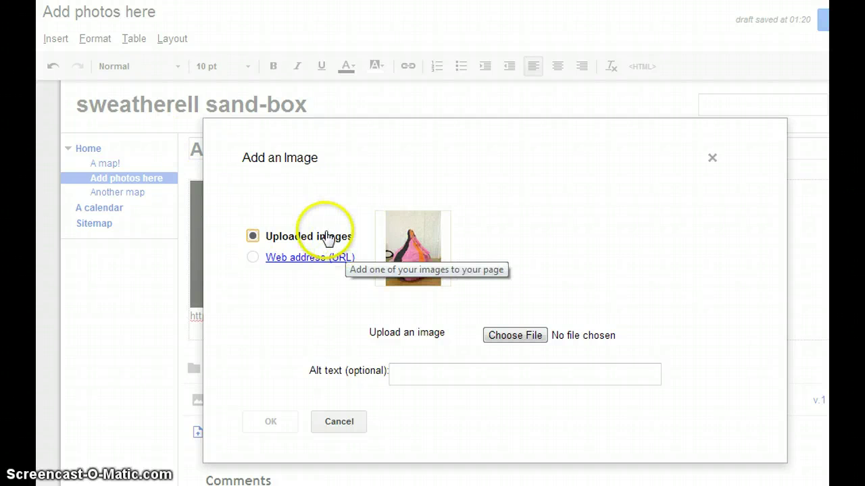
click(419, 257)
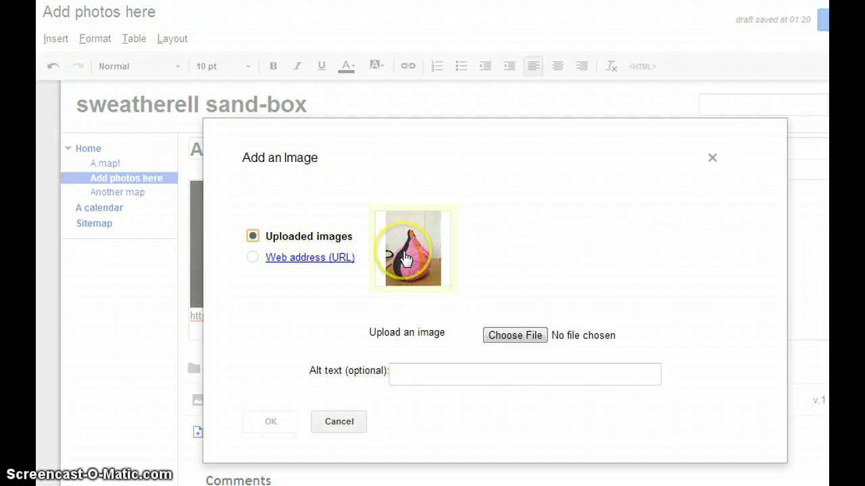
click(406, 259)
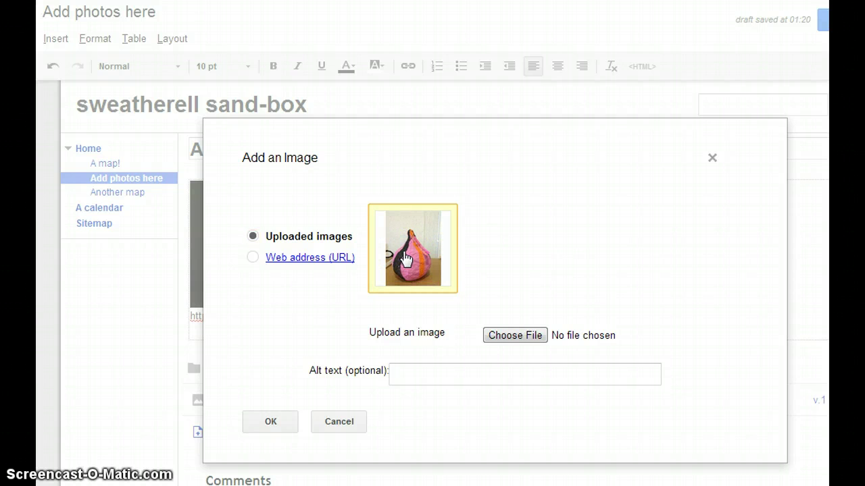
click(264, 427)
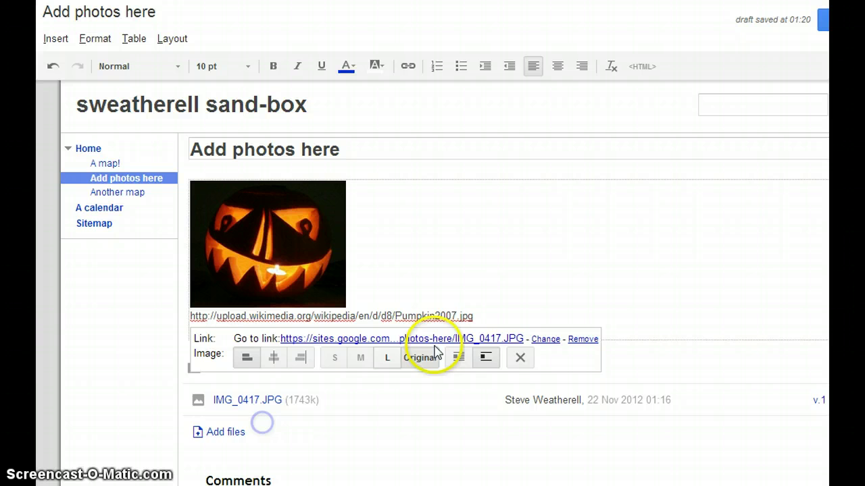
Resize the gourd photo to small (S)
click(489, 301)
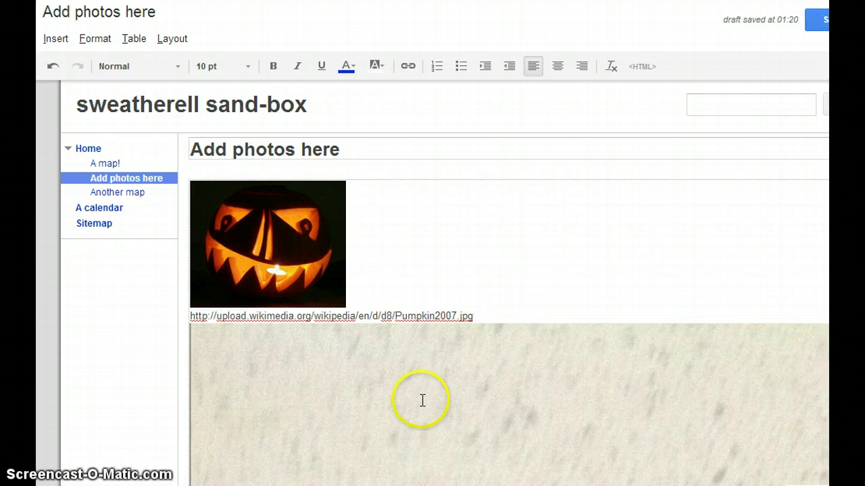
click(448, 351)
scroll(448, 351, down, 5)
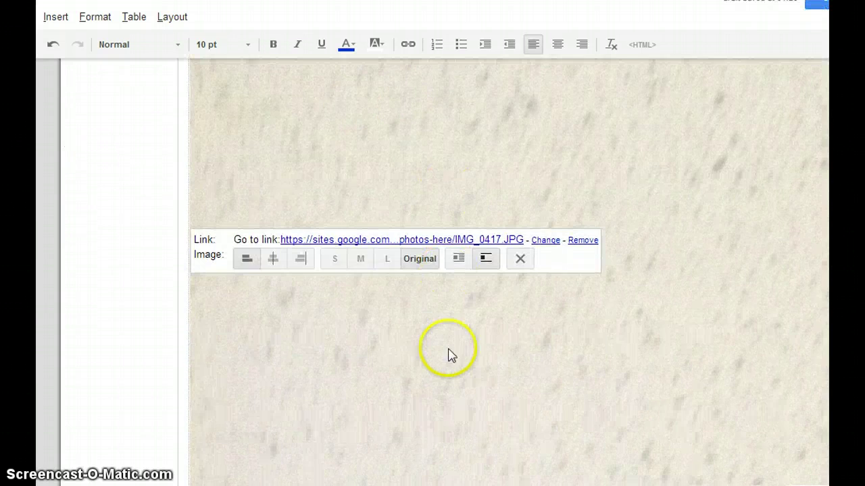
click(330, 261)
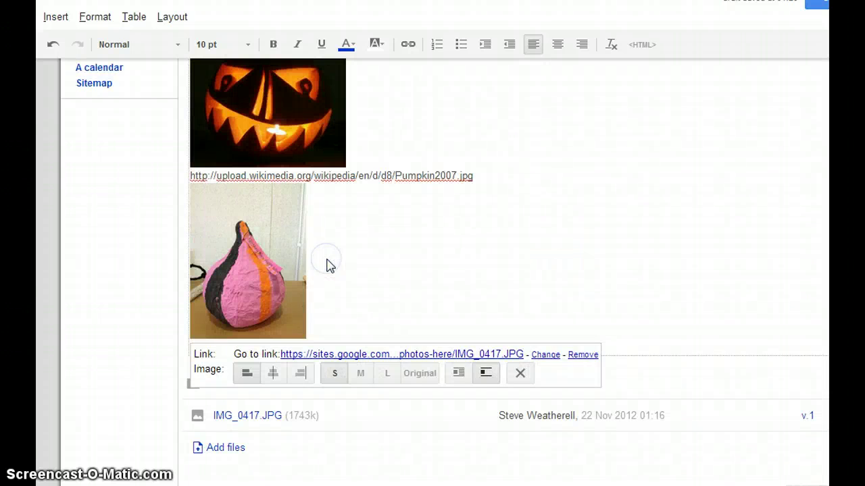
click(327, 263)
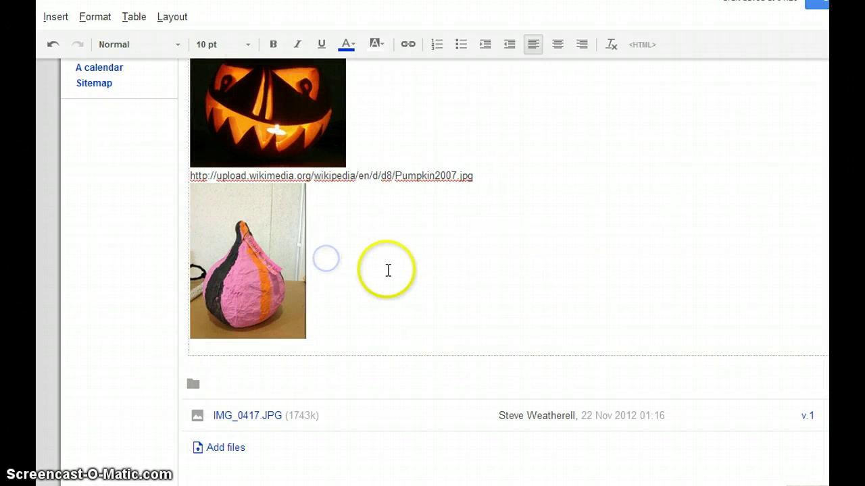
Upload IMG_0410 from the computer and insert it into the page
click(58, 18)
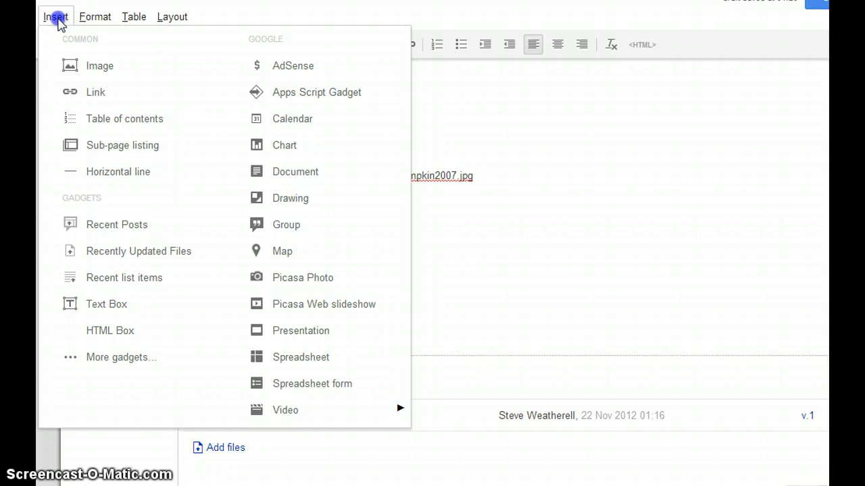
click(108, 67)
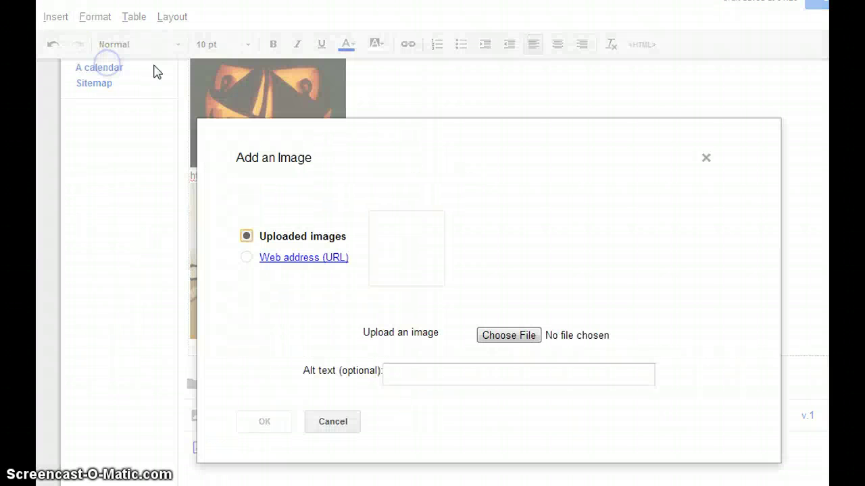
click(501, 336)
click(531, 93)
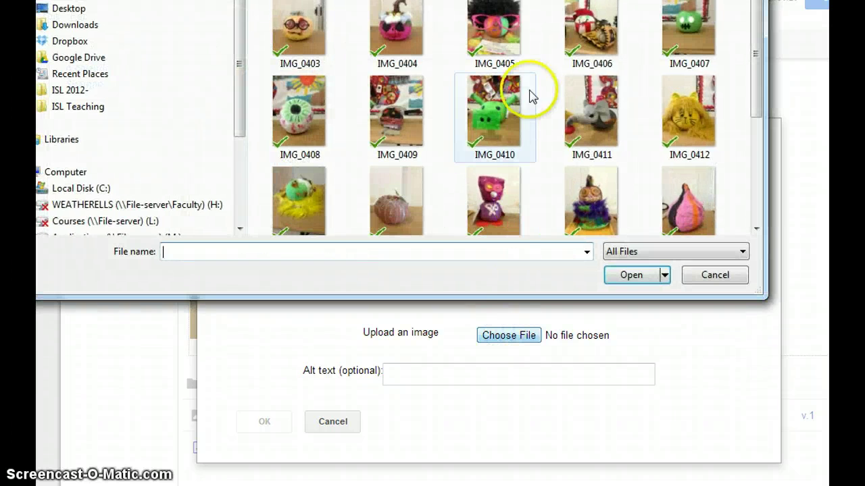
click(638, 277)
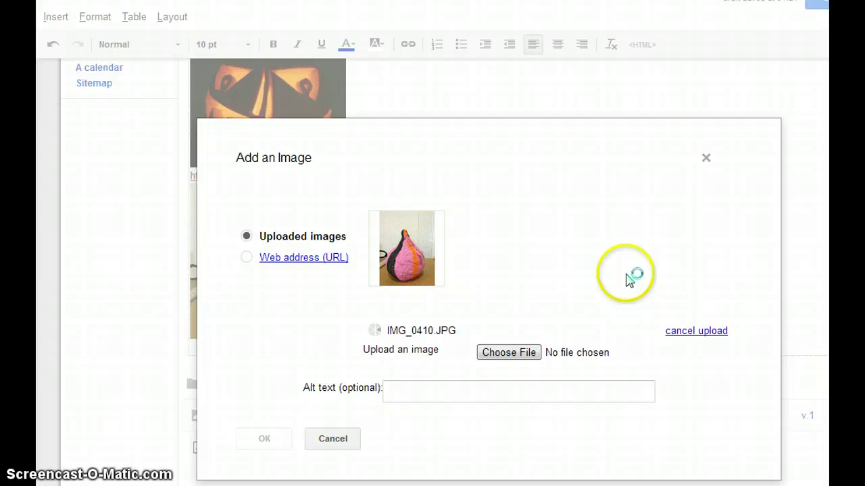
click(256, 449)
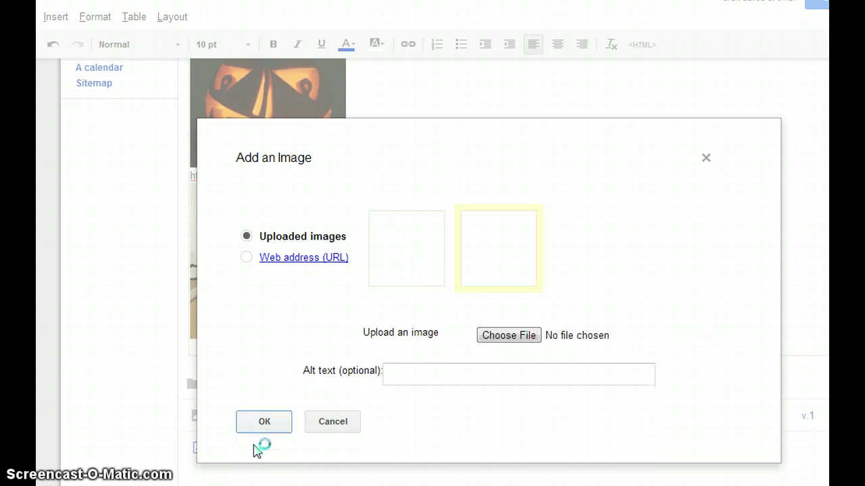
click(266, 425)
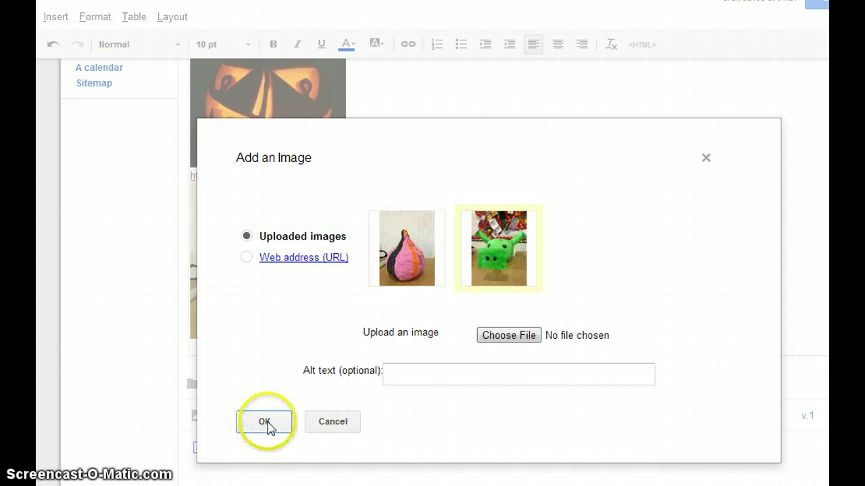
click(269, 423)
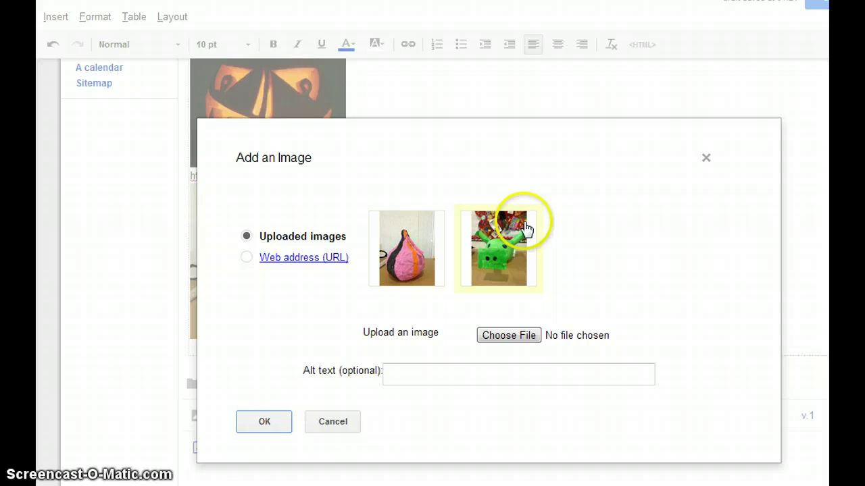
click(270, 424)
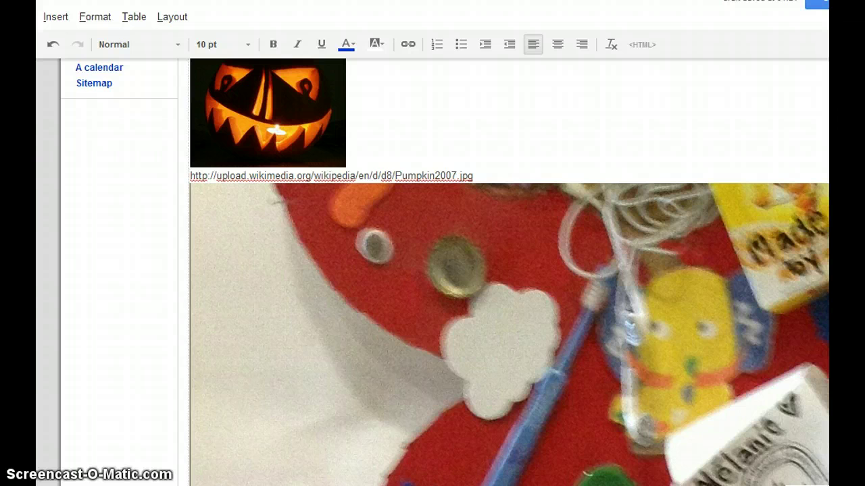
Resize the IMG_0410 green pumpkin photo to S, matching the gourd photo
scroll(458, 399, down, 1)
click(457, 400)
scroll(430, 409, down, 1)
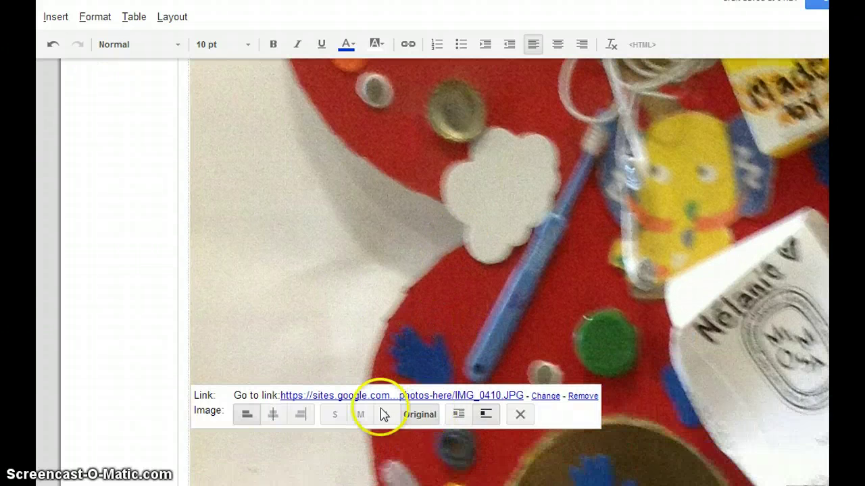
click(332, 411)
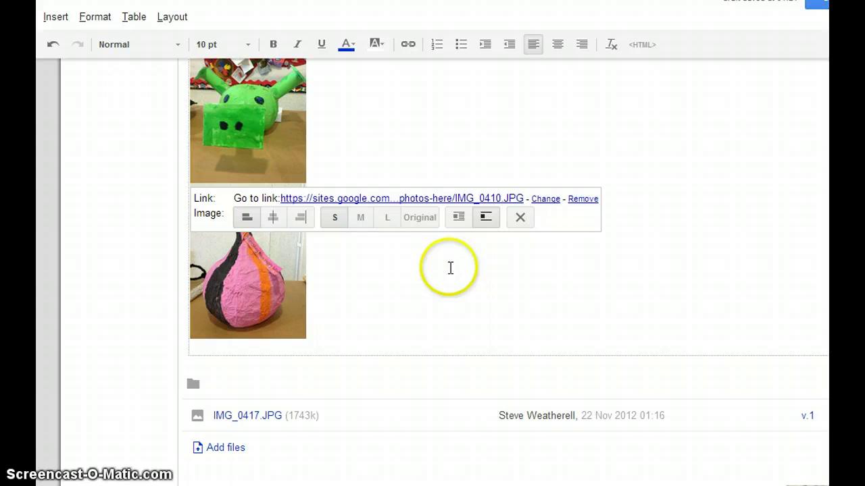
scroll(385, 160, up, 2)
scroll(385, 158, down, 2)
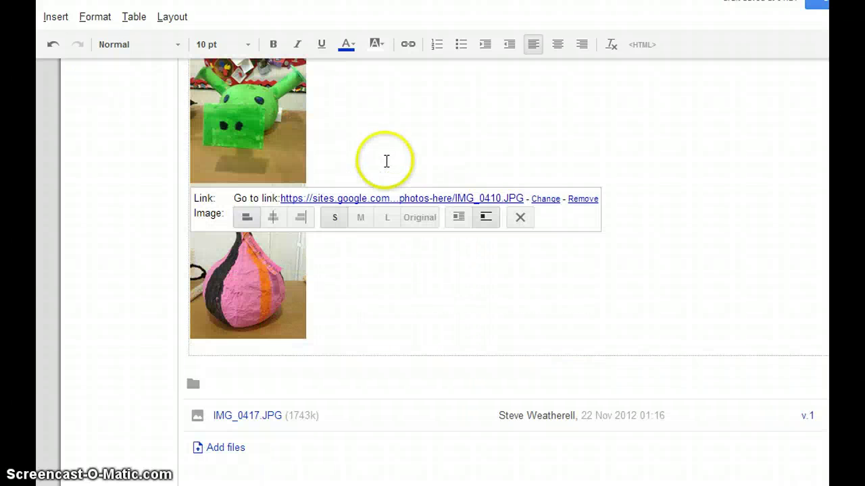
click(344, 293)
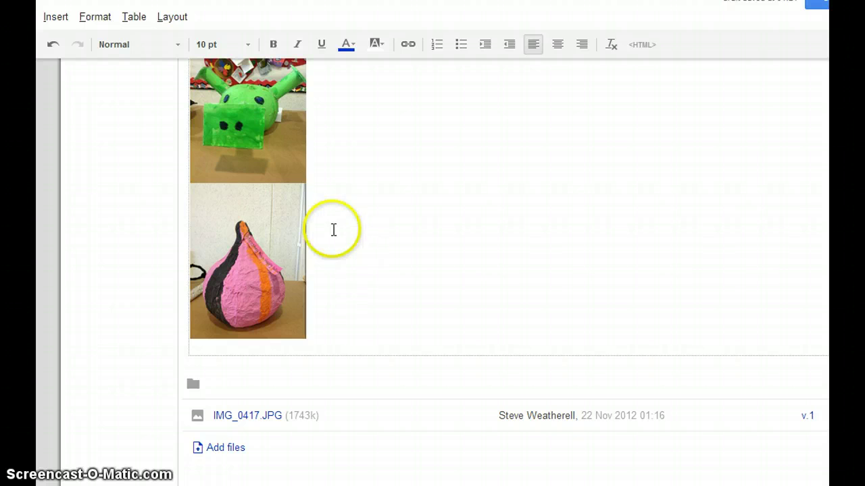
drag(286, 230, 342, 294)
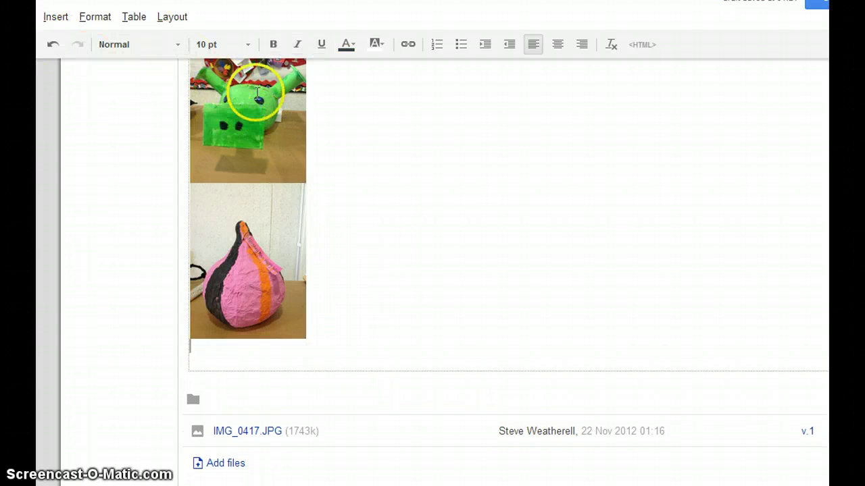
click(51, 17)
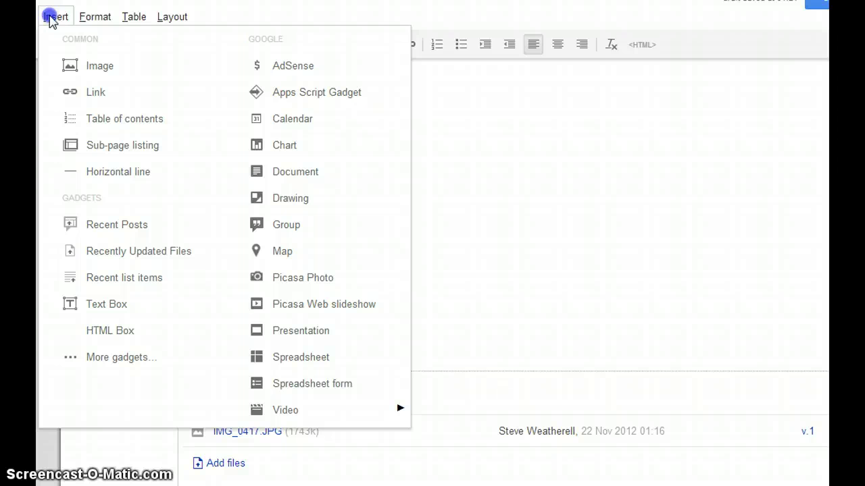
Pick the lion pumpkin photo from the ISL Pumpkins Halloween 2012 Picasa album
click(305, 280)
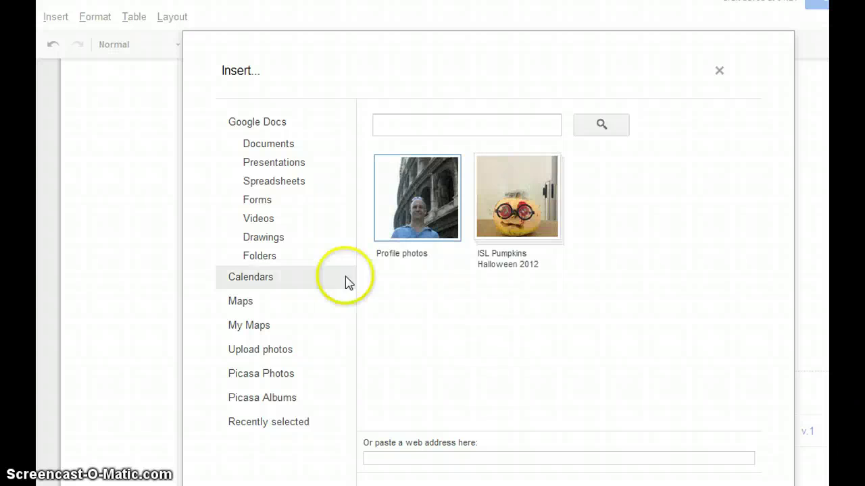
click(514, 206)
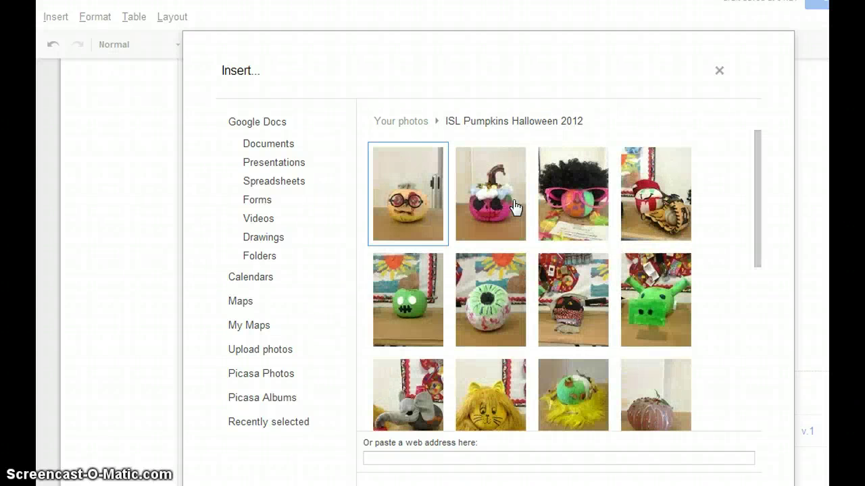
click(479, 392)
scroll(481, 392, down, 1)
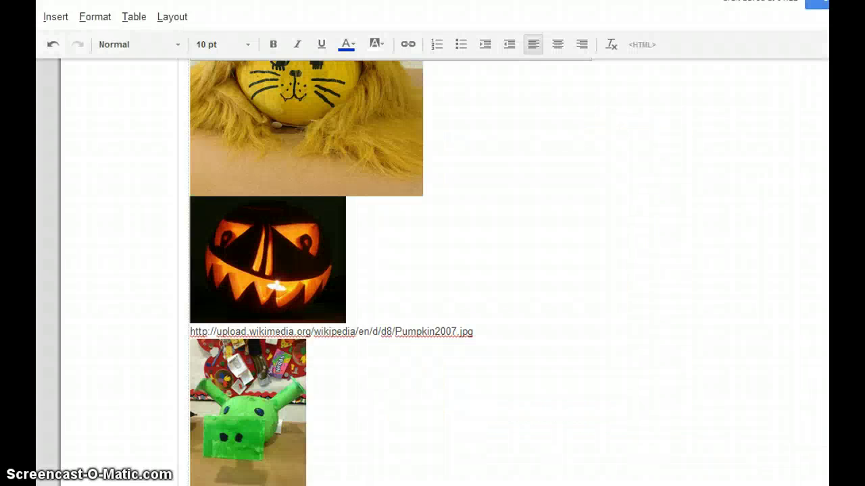
scroll(511, 304, down, 2)
scroll(513, 307, down, 1)
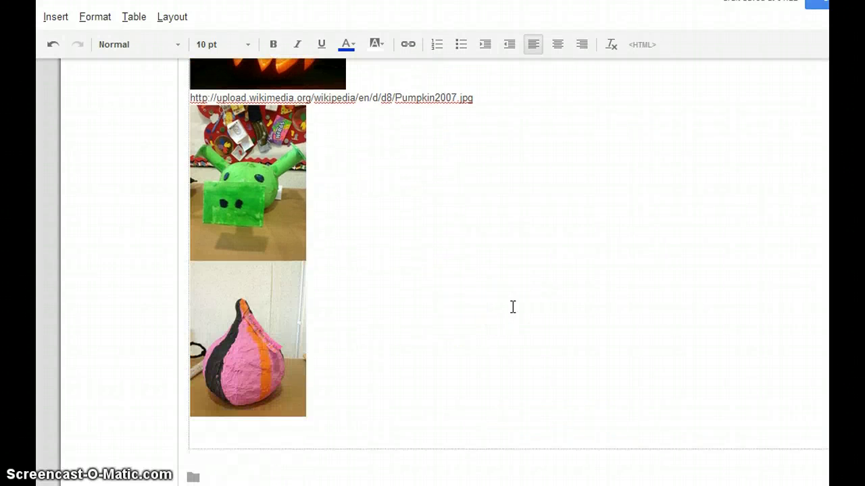
scroll(512, 305, up, 5)
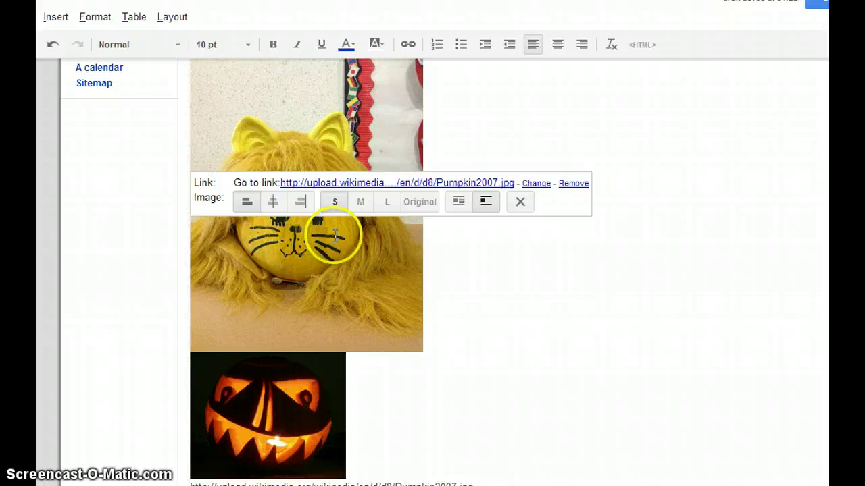
Set the lion photo to small size and start a new line after the pink pumpkin
click(333, 204)
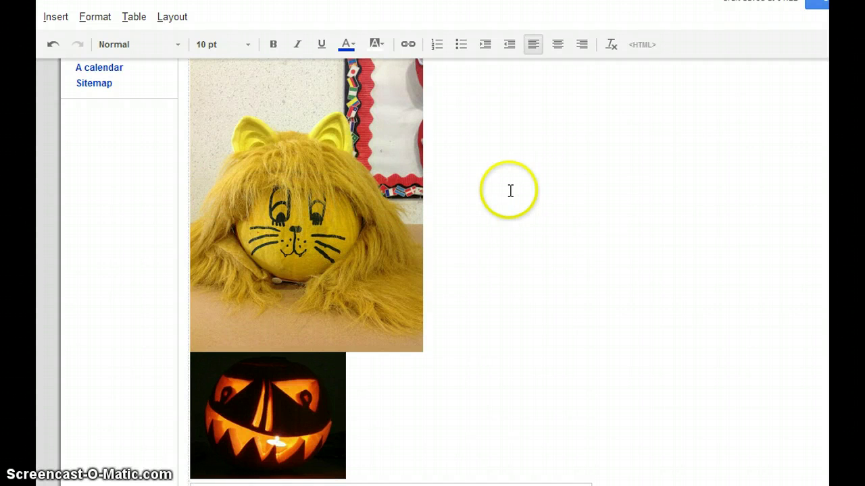
scroll(510, 191, down, 1)
scroll(510, 191, up, 1)
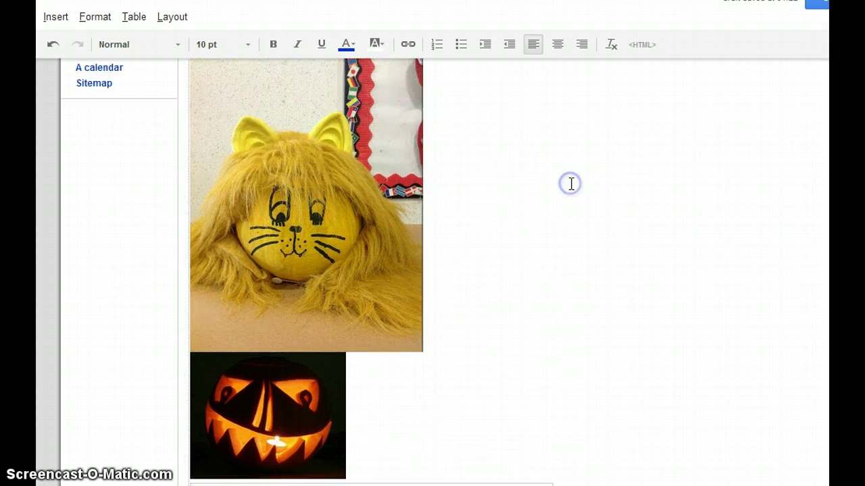
scroll(459, 147, down, 3)
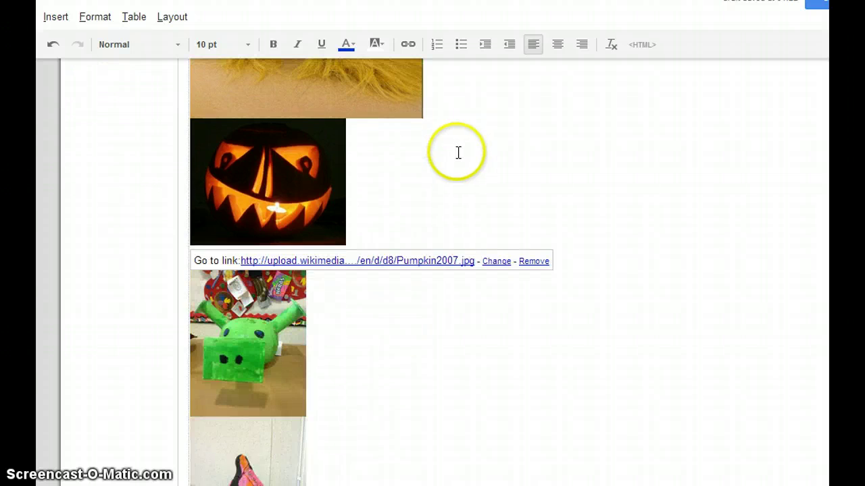
scroll(458, 152, down, 3)
click(324, 258)
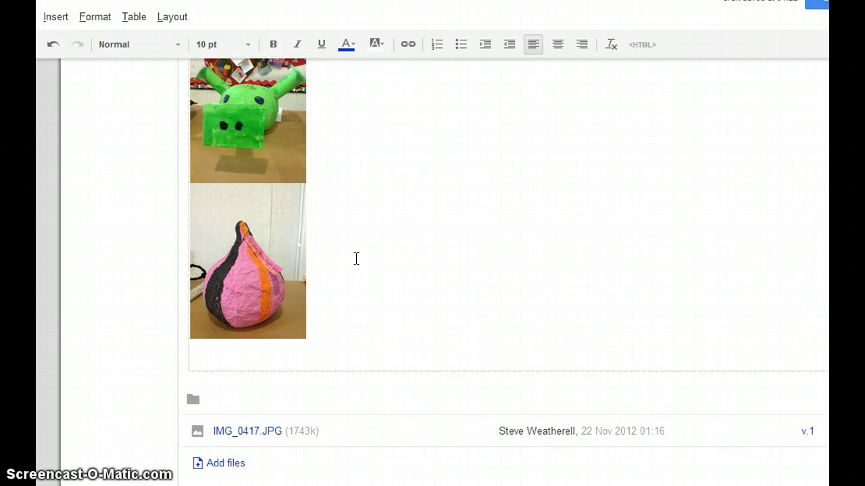
key(Return)
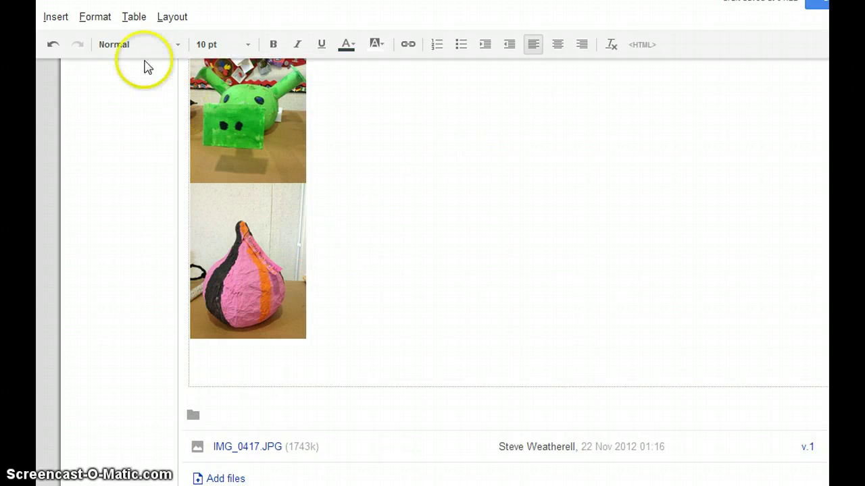
Choose the ISL Pumpkins Halloween 2012 album for a Picasa Web slideshow at Medium 288px
click(48, 17)
mouse_move(134, 16)
mouse_move(52, 21)
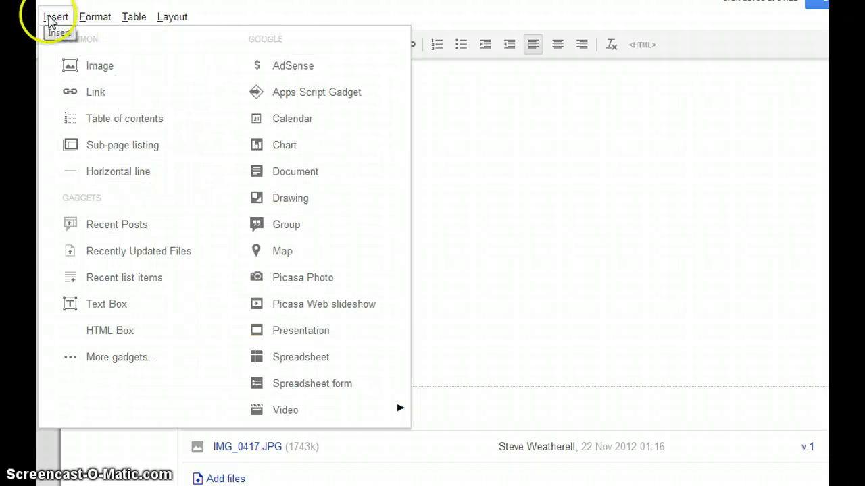
click(318, 305)
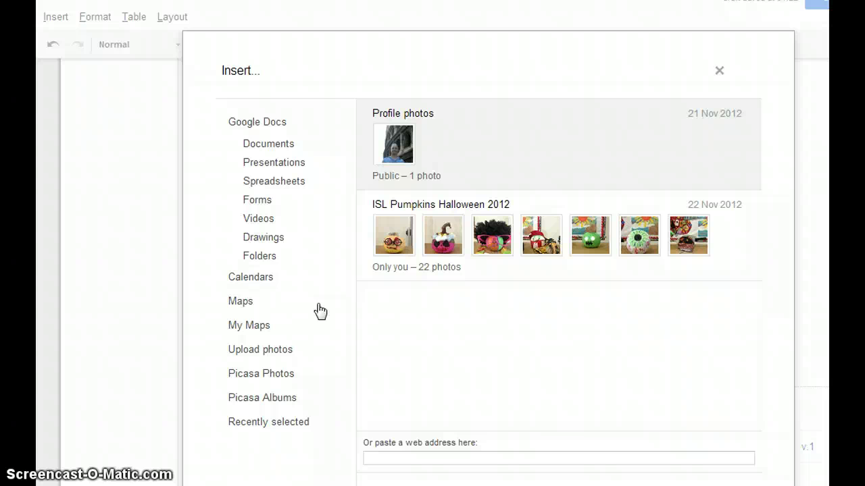
click(489, 270)
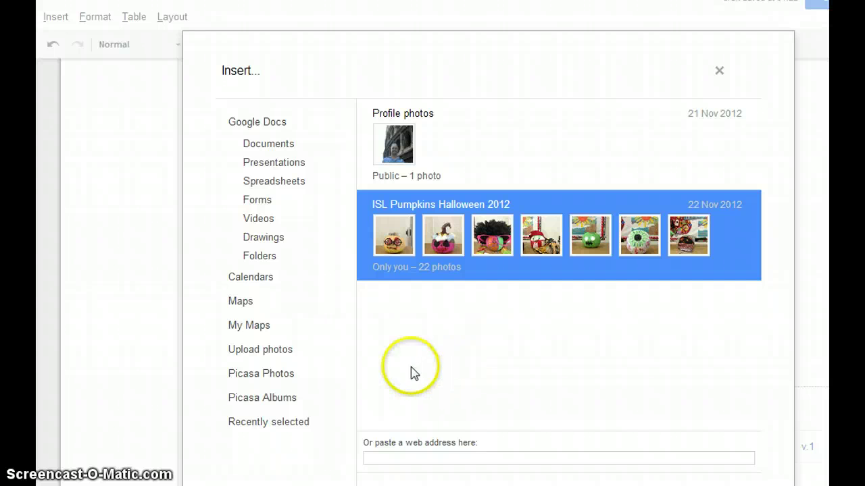
click(502, 333)
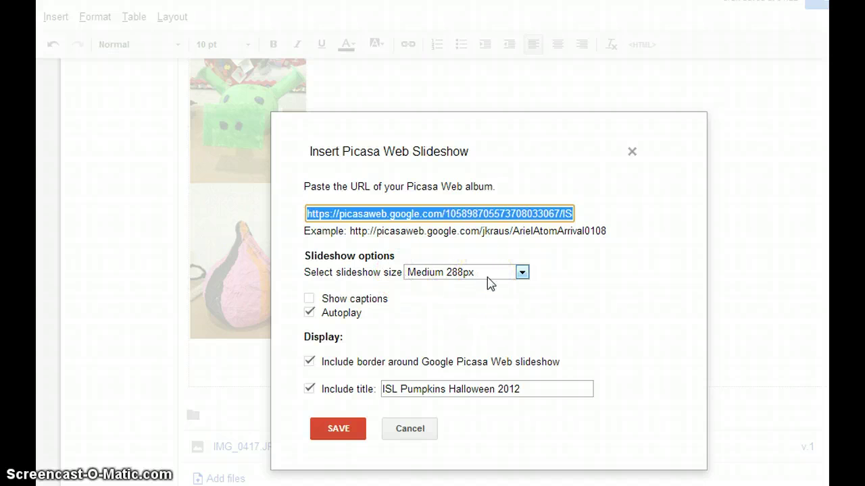
Add the ISL Pumpkins Halloween 2012 slideshow below the gourd photo and save the page
click(336, 426)
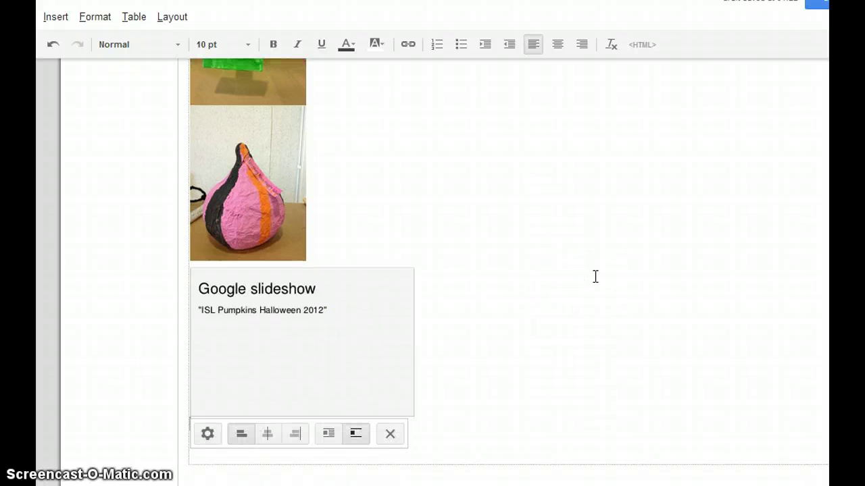
click(819, 9)
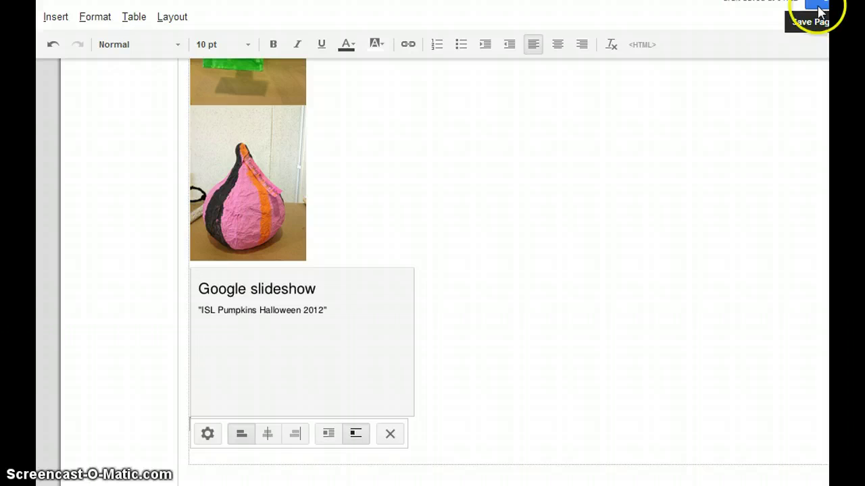